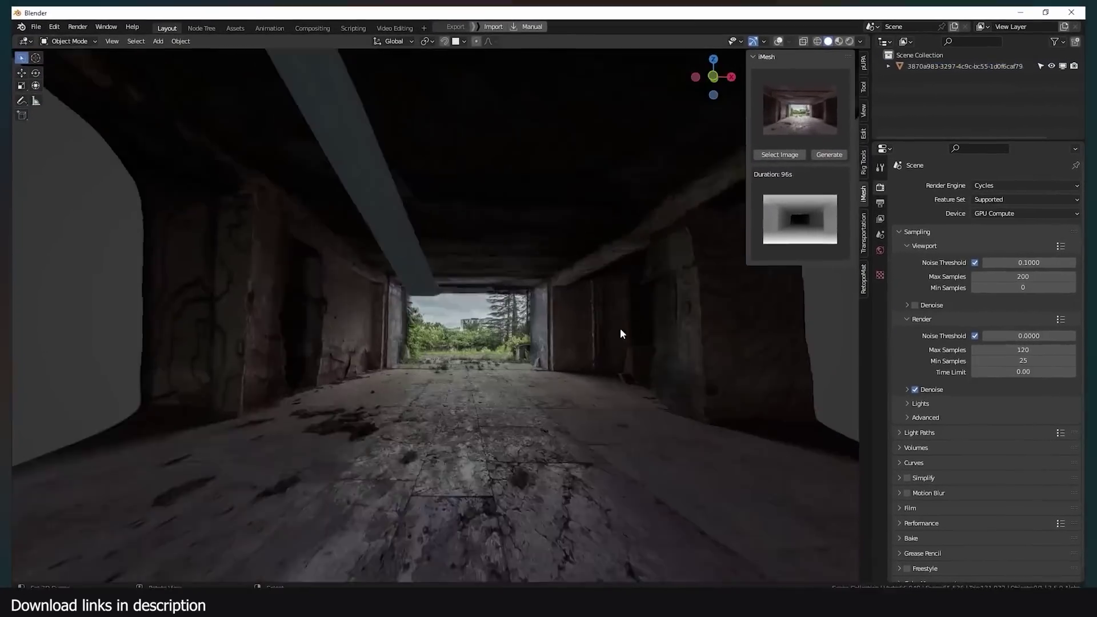
- Fly the viewport through the tunnel mesh generated from the photo
middle_click_drag(619, 327, 521, 334)
scroll(522, 339, "down", 5)
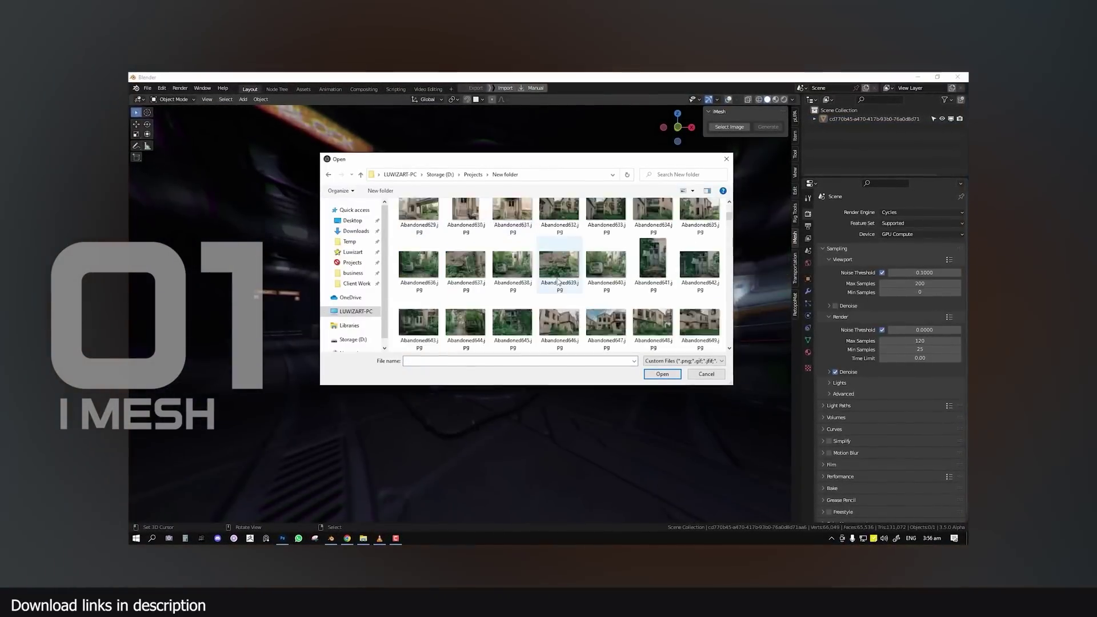
- Generate a tunnel from the abandoned-building photo, orbit it, and increase its Z transform depth
left_click(661, 375)
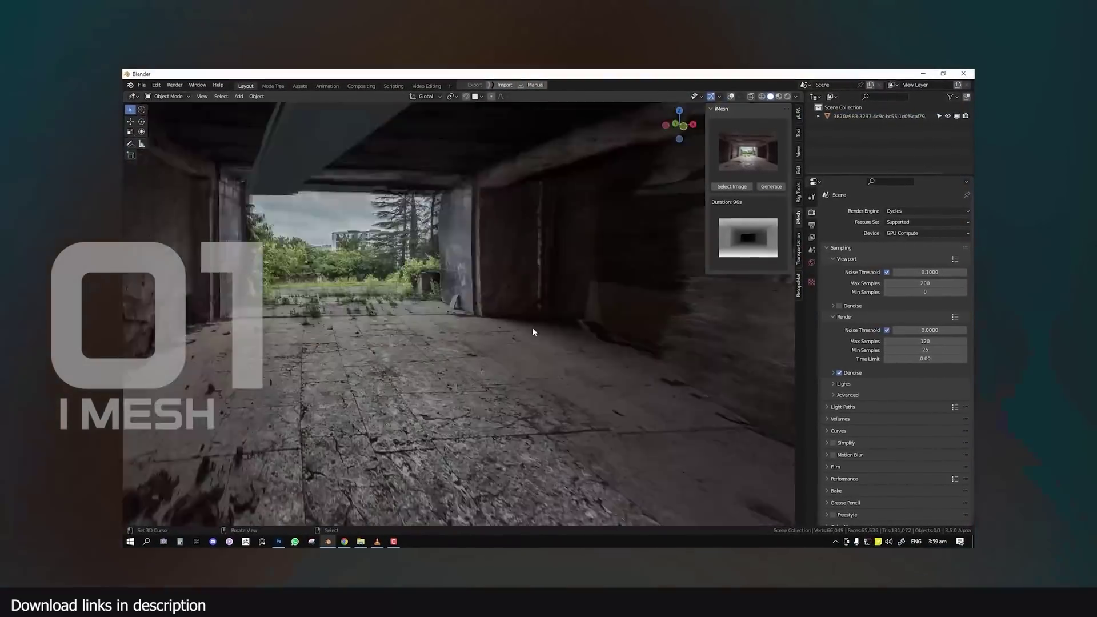
scroll(533, 332, "down", 3)
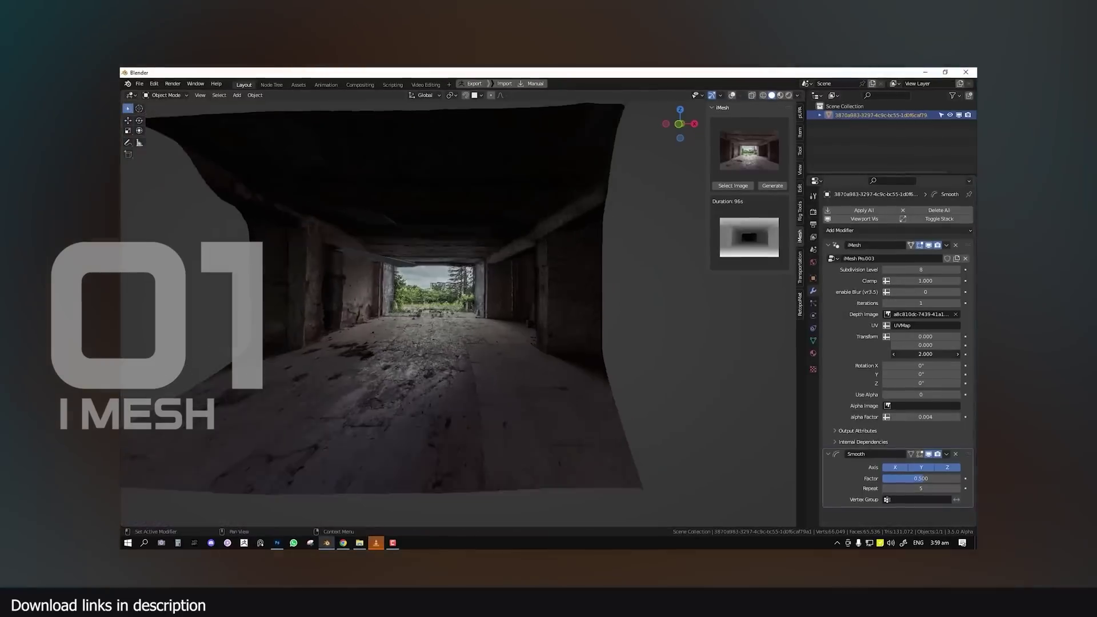
middle_click_drag(434, 343, 479, 354)
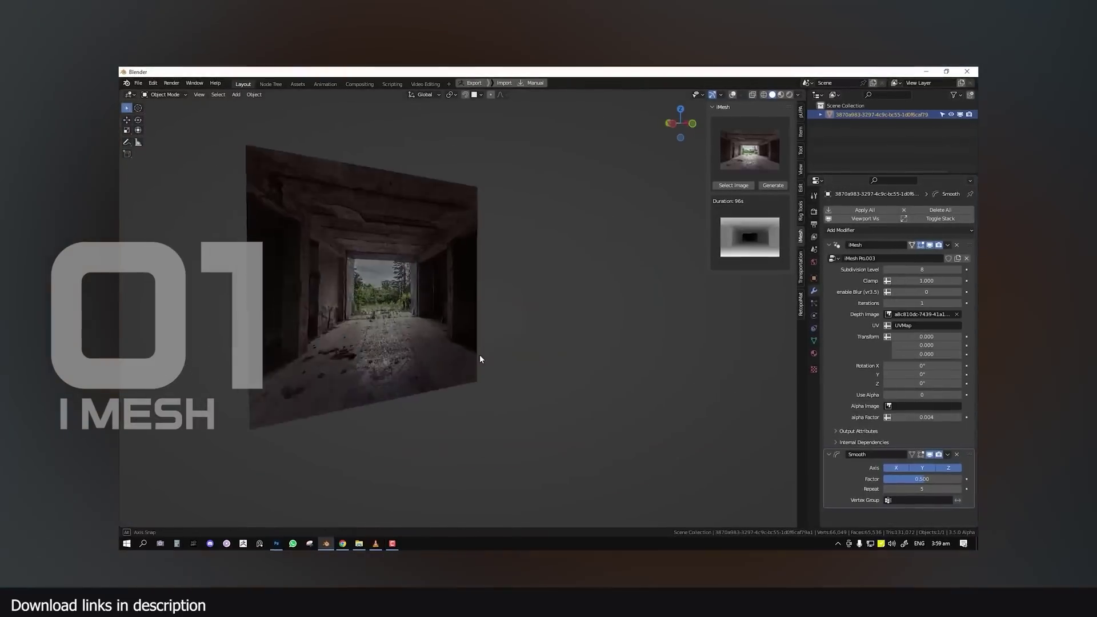
scroll(479, 355, "up", 4)
middle_click_drag(548, 343, 574, 355)
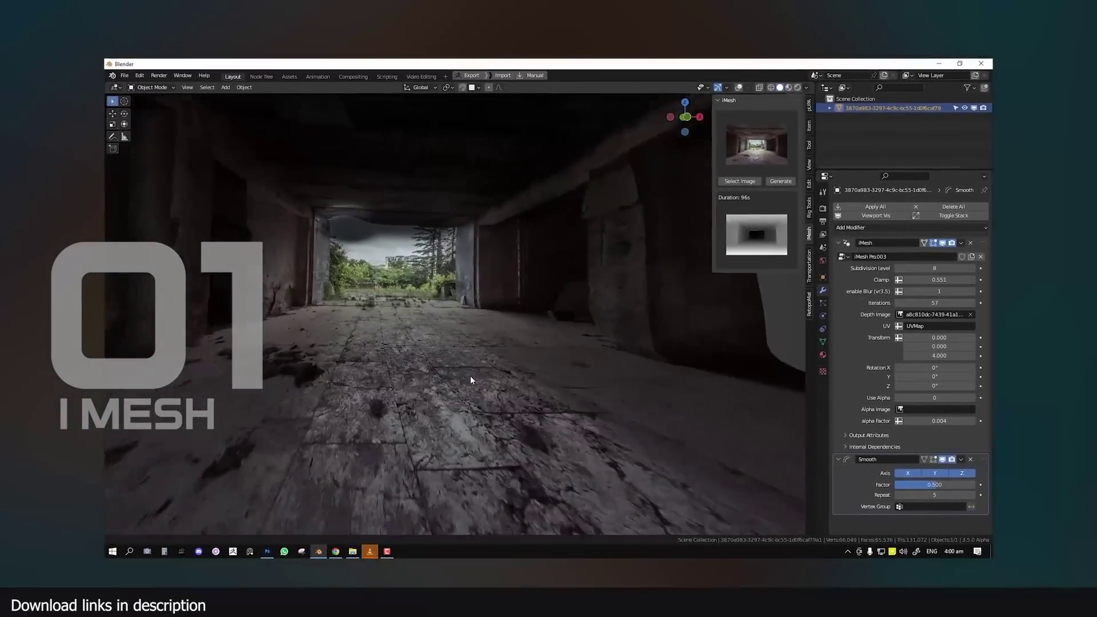
key("shift+a")
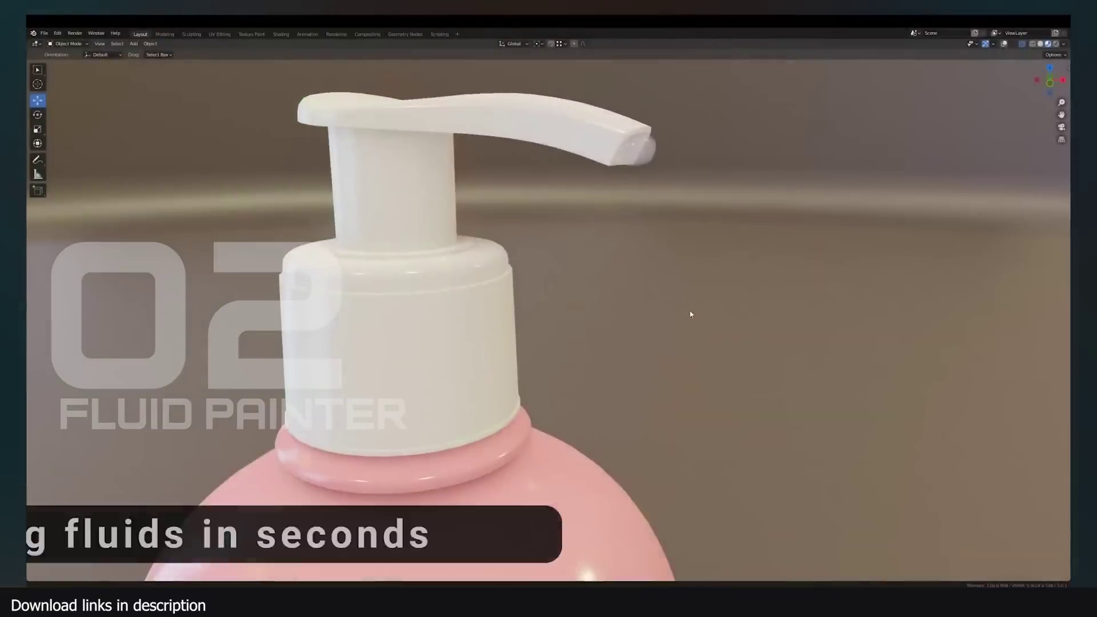
- Call up the tool menu over the fluid-painted skull and candles scene
key("shift+space")
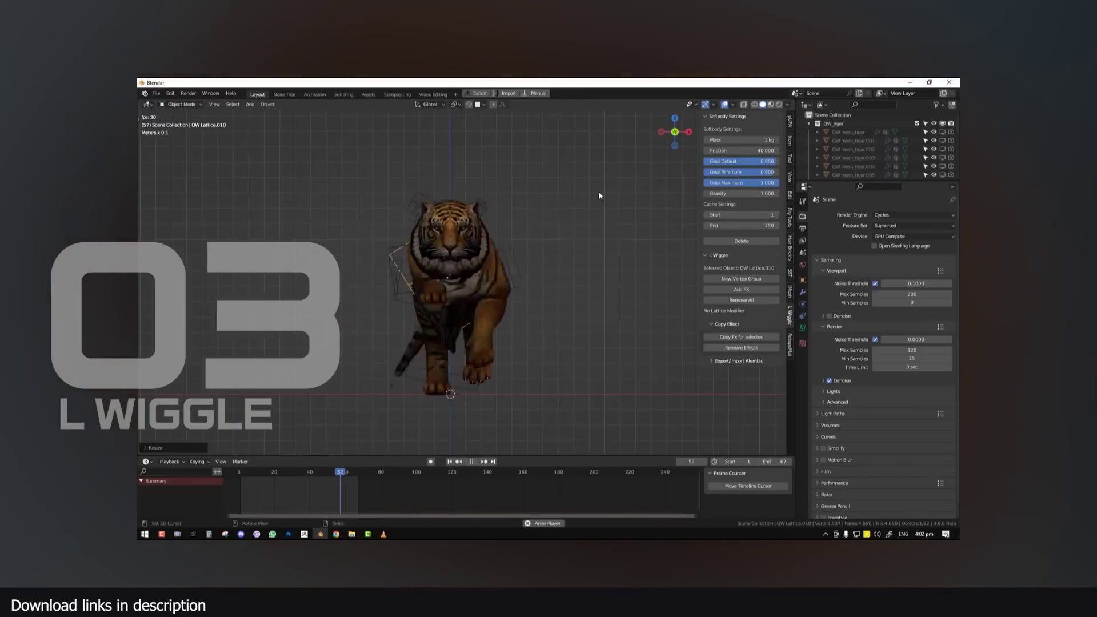
- Orbit to the tiger's side and edit the L Wiggle soft-body Mass value
middle_click_drag(598, 196, 628, 211)
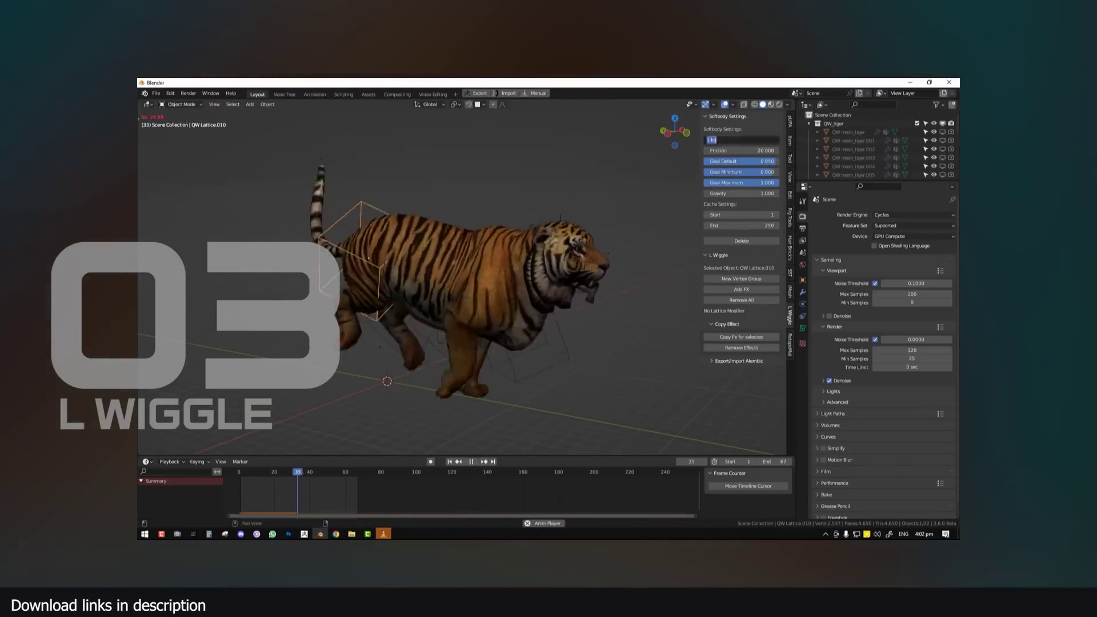
left_click(741, 139)
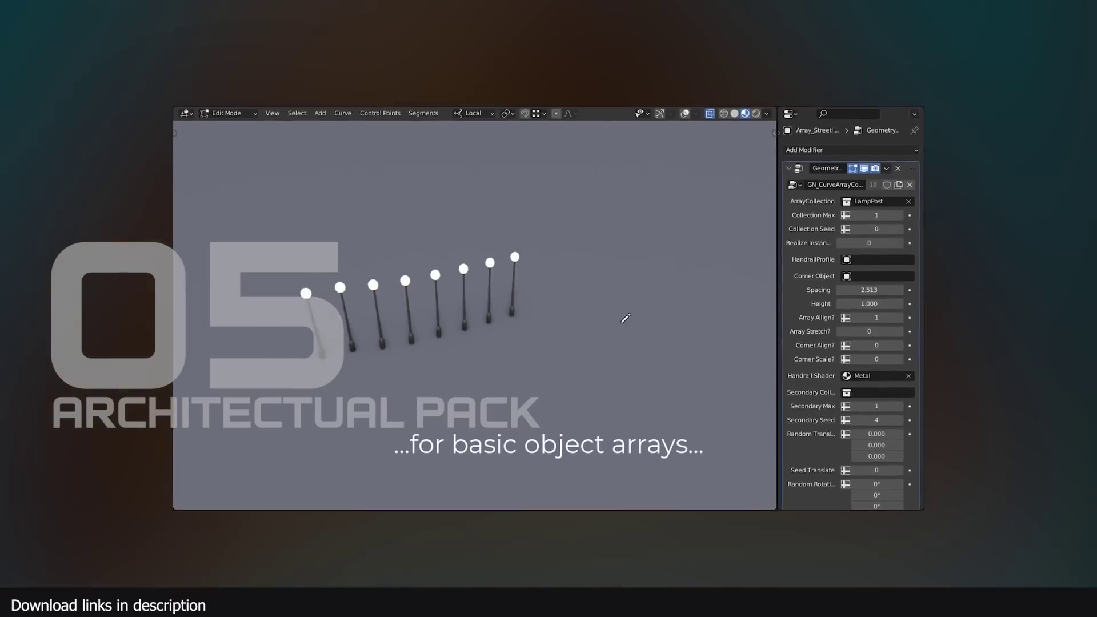
- Lower the curve-array Spacing for the lamp posts and the fortress wall segments
left_click_drag(846, 290, 813, 290)
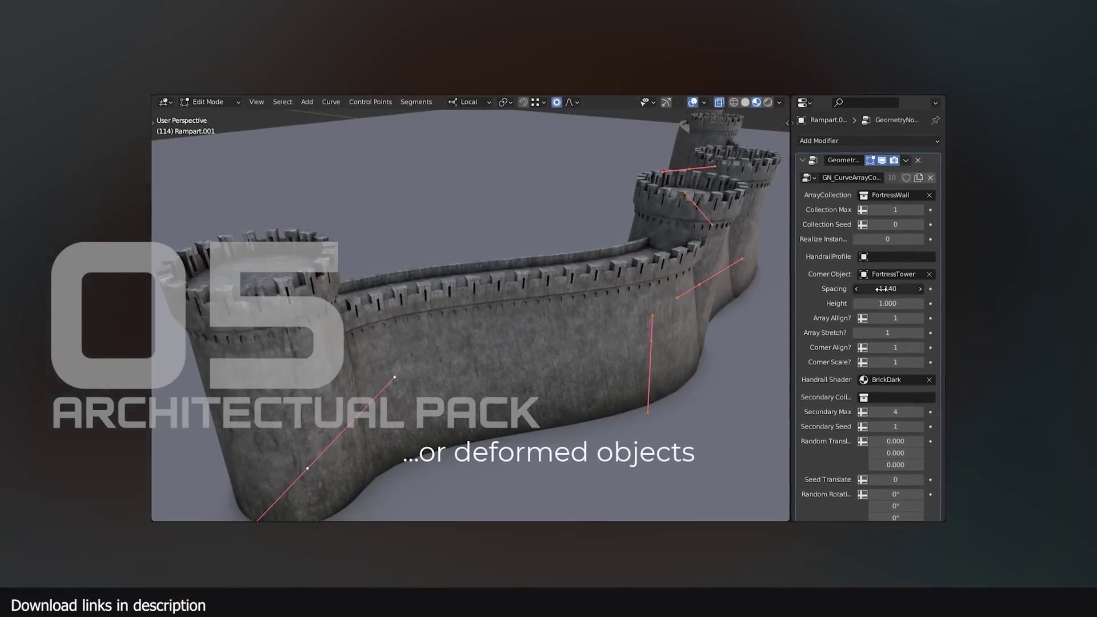
left_click_drag(854, 289, 847, 291)
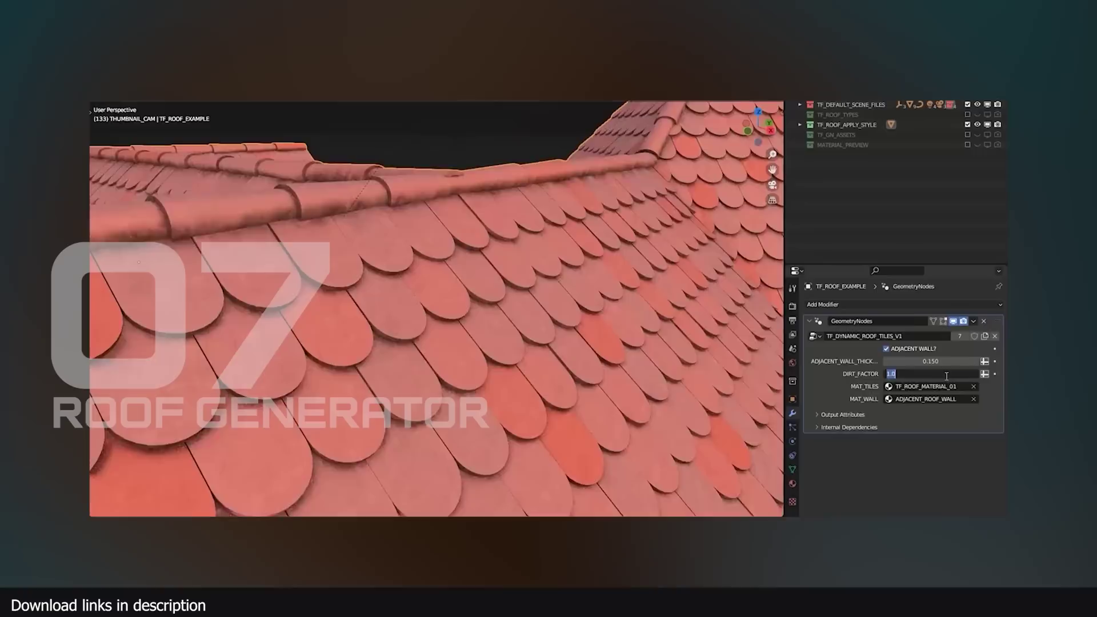
- Set DIRT_FACTOR to 0 and switch the roof to TF_DYNAMIC_ROOF_TILES_V4 tiles
type("0")
key("Return")
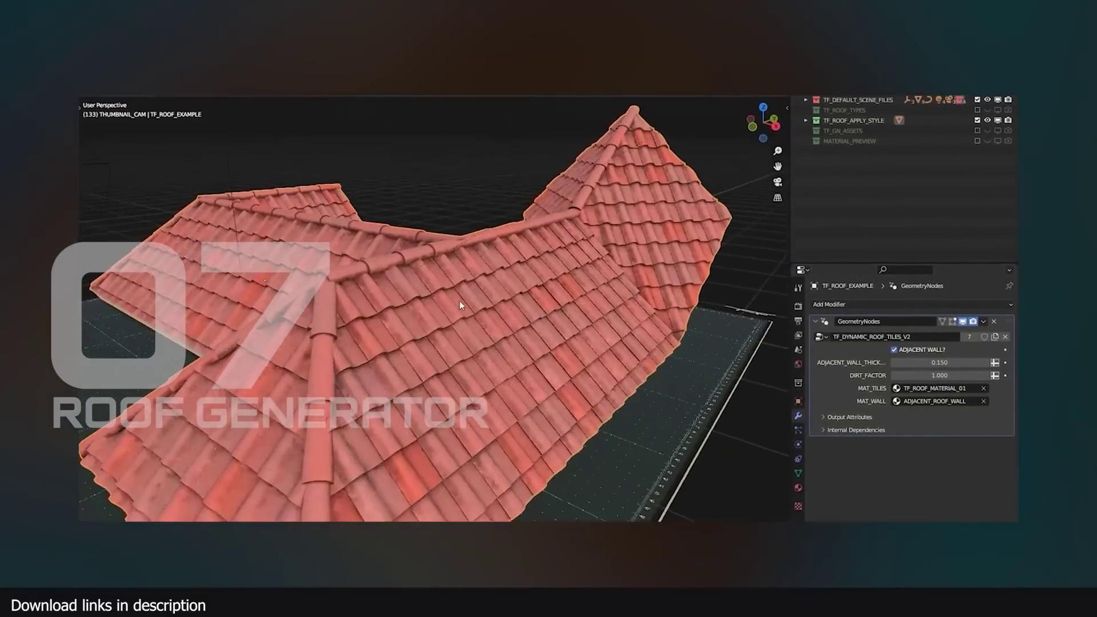
left_click(821, 337)
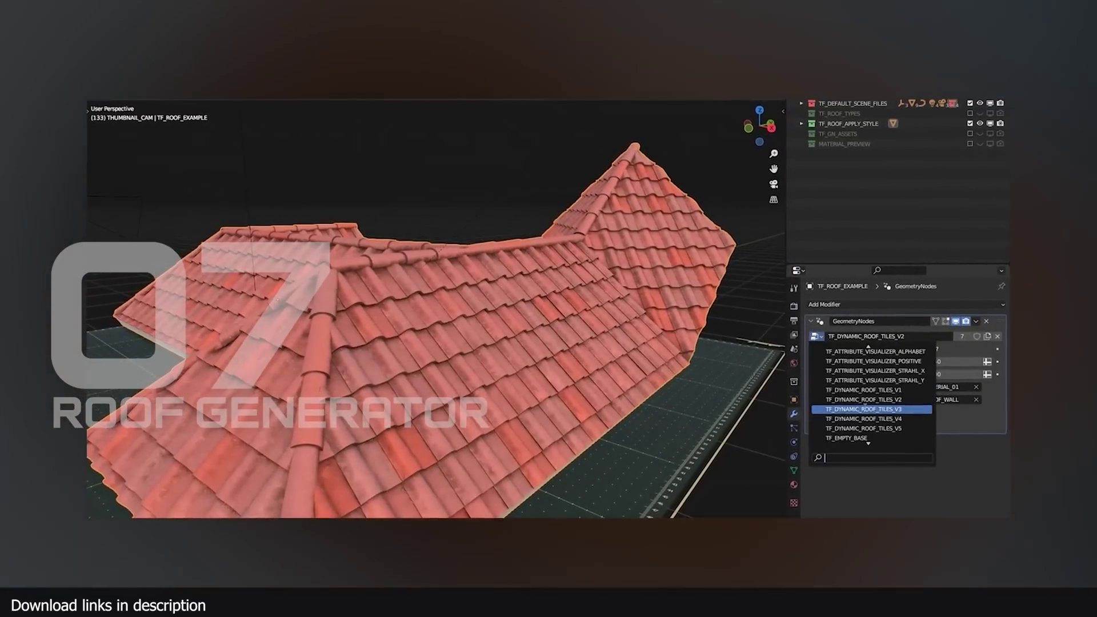
left_click(863, 419)
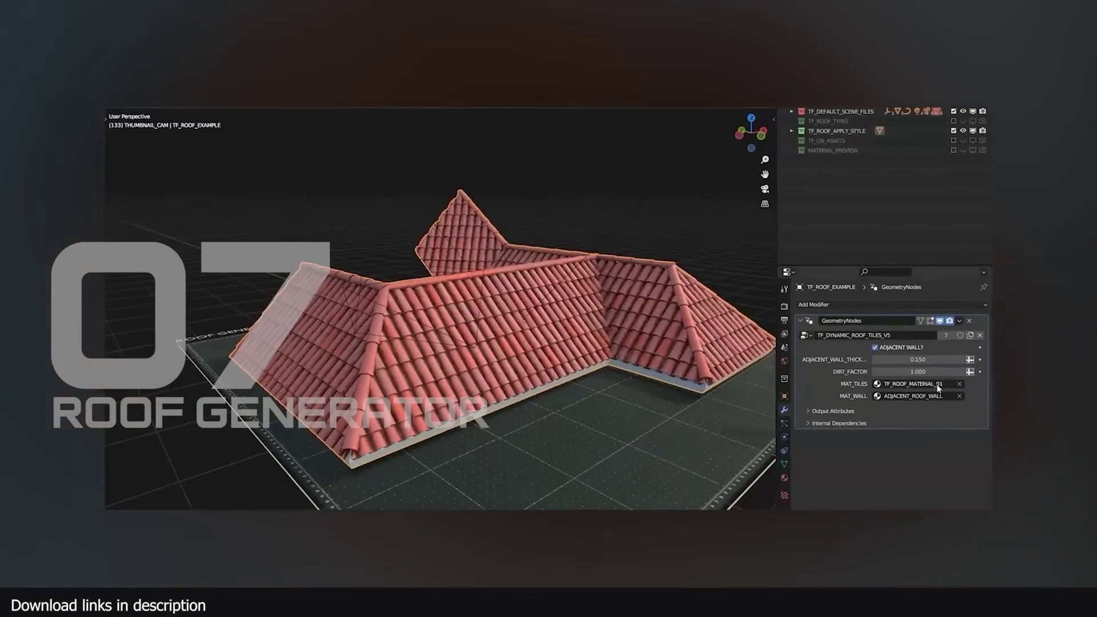
- Try tile materials TF_ROOF_MATERIAL_02 and TF_ROOF_MATERIAL_03 with a different tile style
left_click(920, 384)
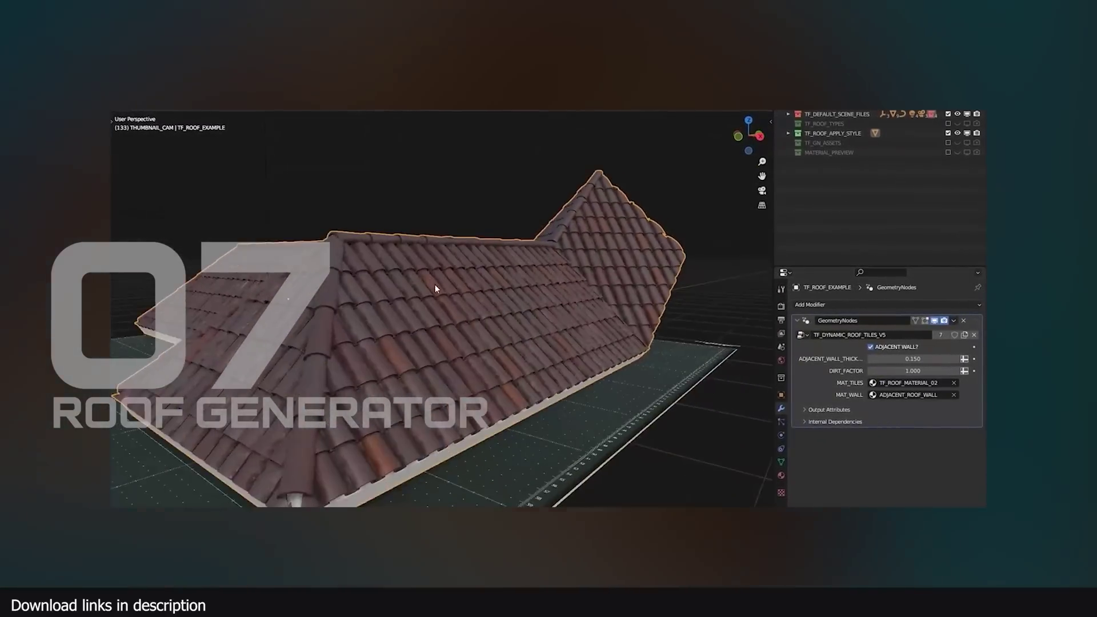
left_click(801, 335)
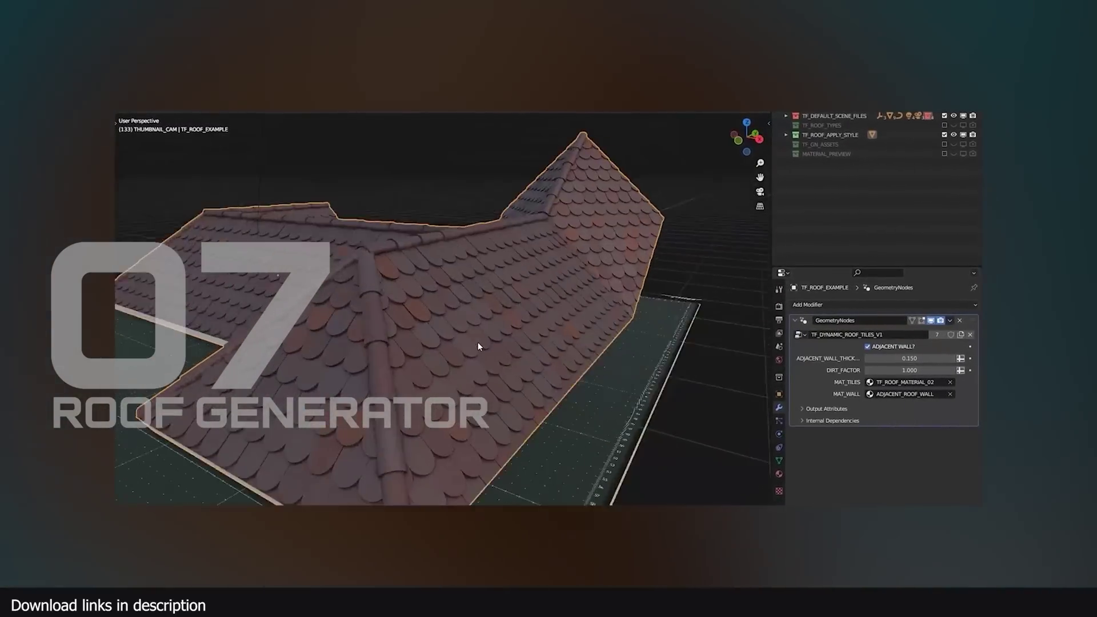
left_click(872, 383)
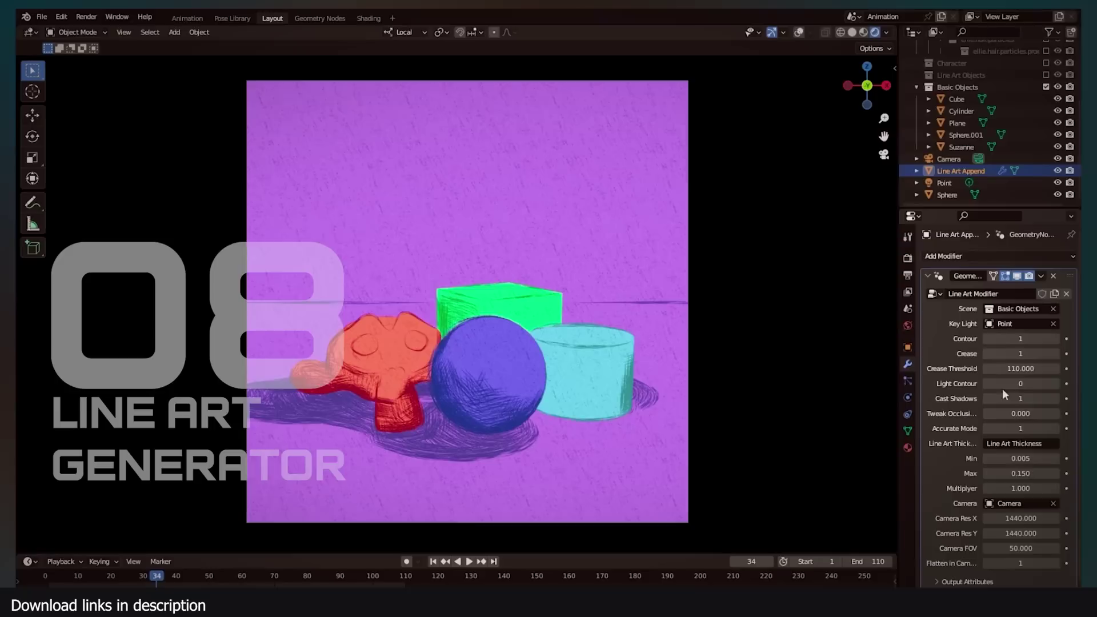
- Turn off Crease and Light Contour lines and apply Ellie's full relaxed pose
left_click(999, 386)
left_click(997, 355)
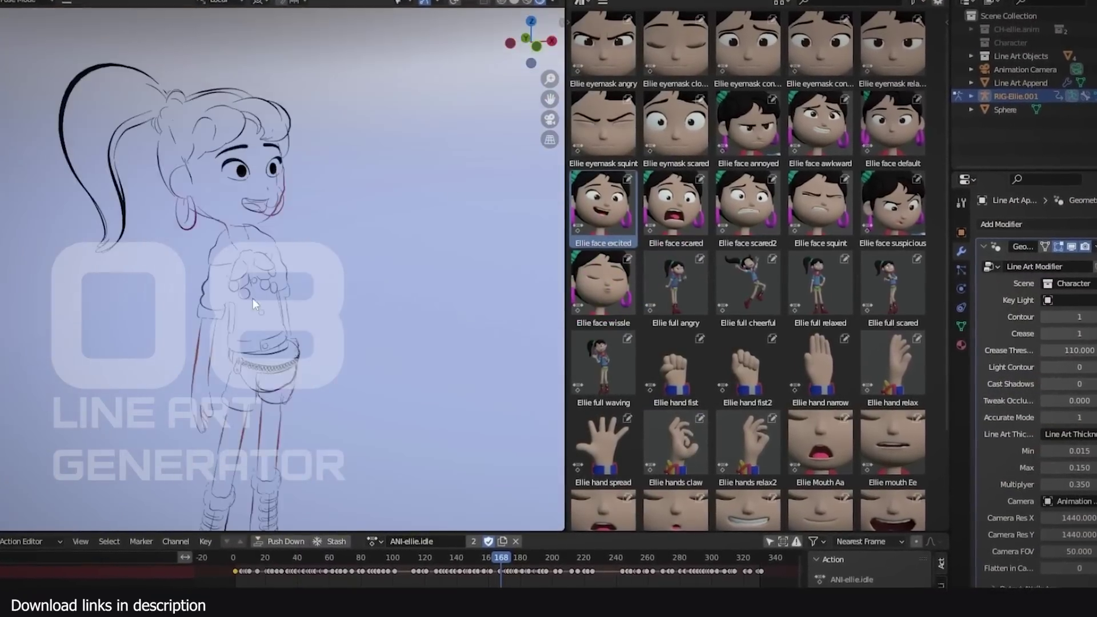
left_click(827, 286)
- Cycle Ellie through the waving, angry and scared poses, then jump to frame 213
left_click(600, 364)
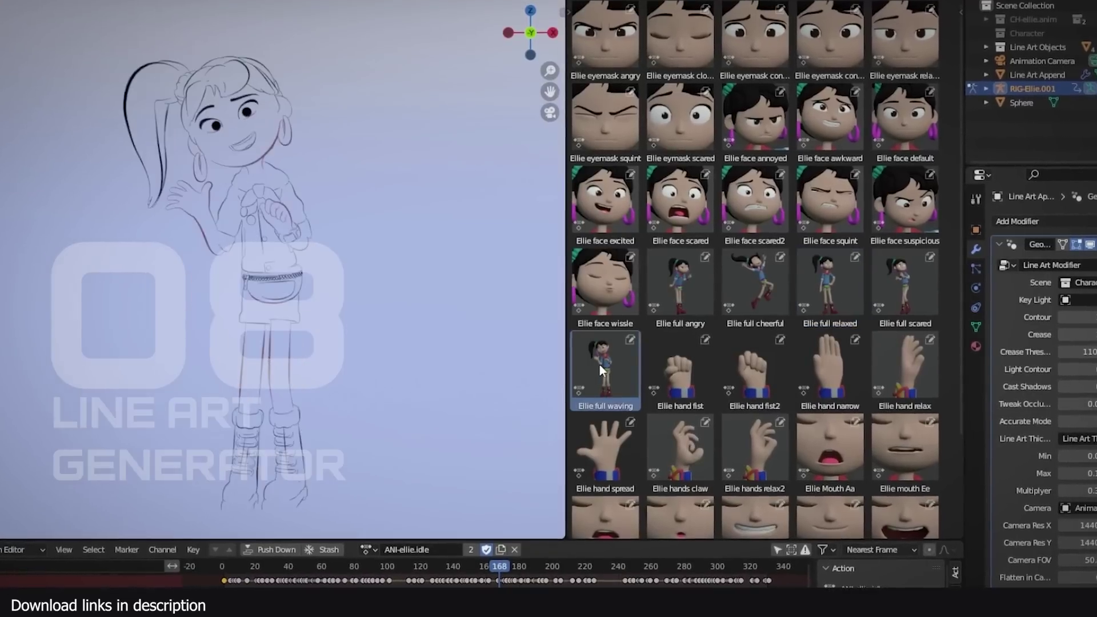
left_click(678, 206)
left_click(677, 290)
left_click(909, 283)
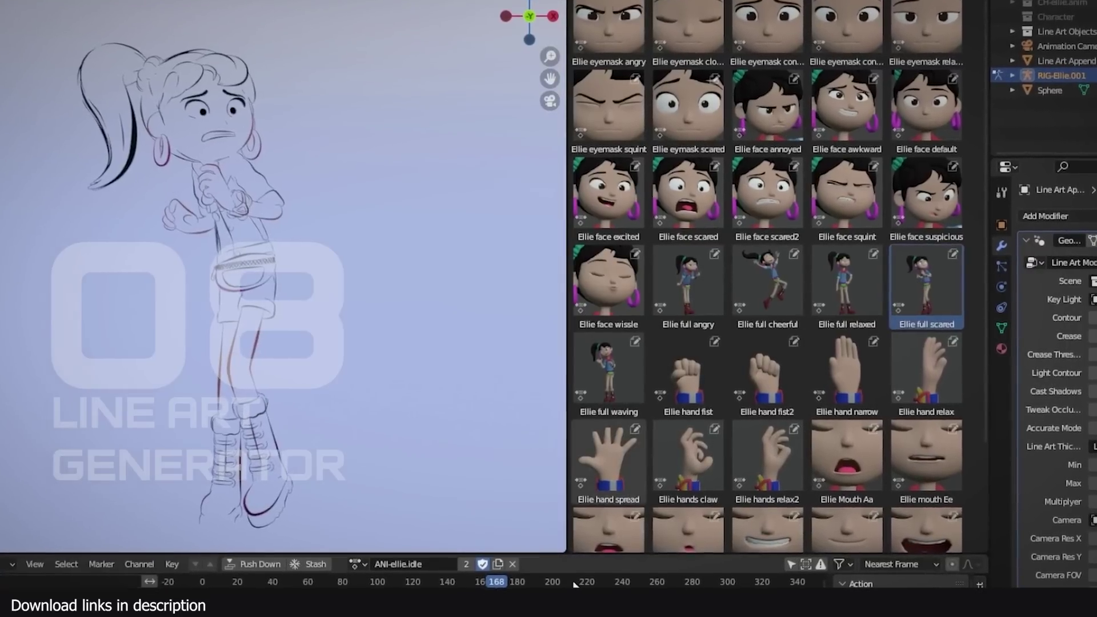
left_click(574, 582)
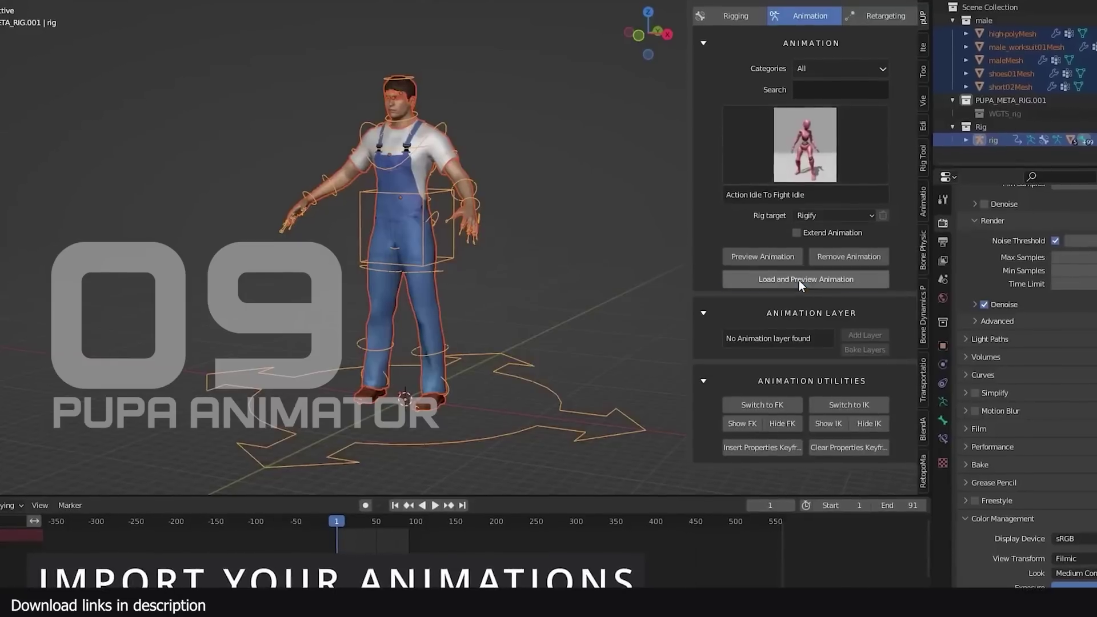
- Preview the walking animation and bind the male collection to its generated rig
left_click(800, 280)
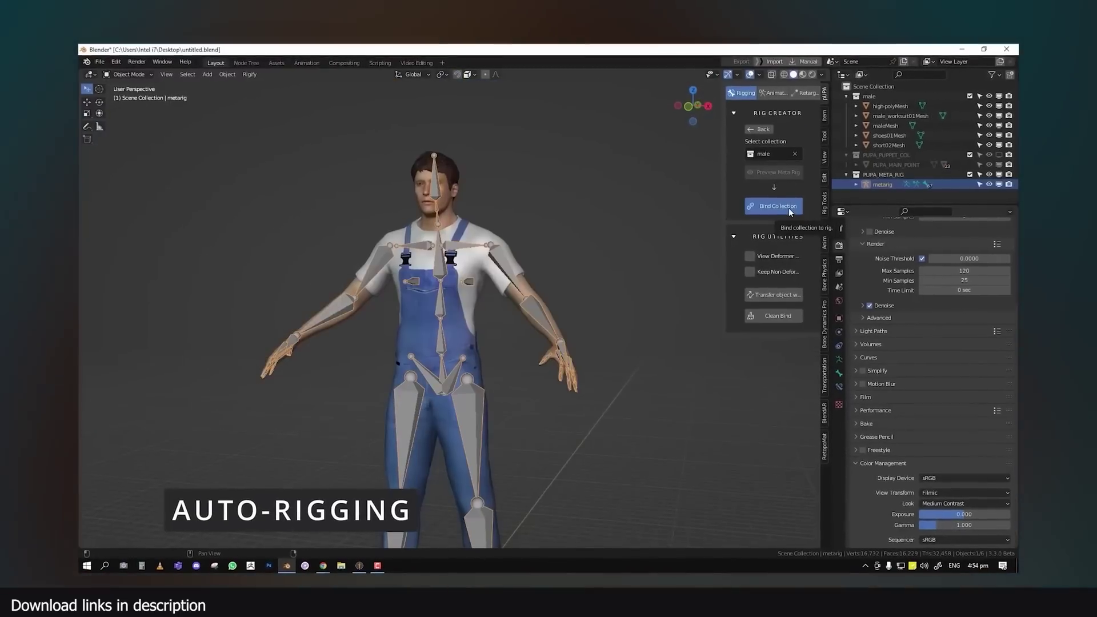
left_click(789, 206)
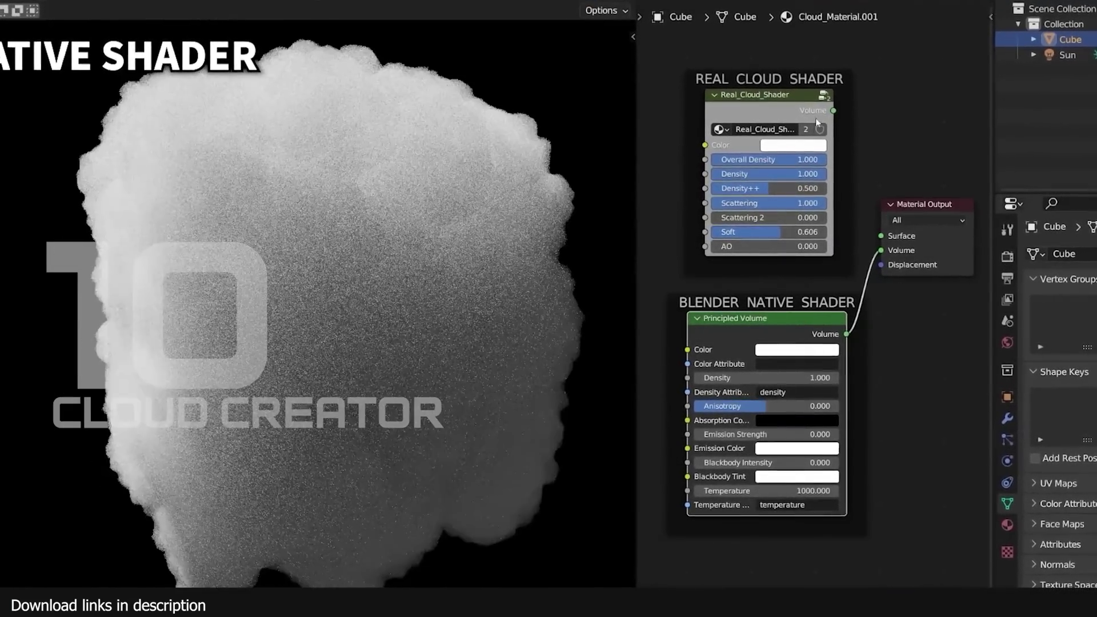
- Link Real_Cloud_Shader's Volume output to the cube's Material Output node
left_click_drag(826, 115, 883, 249)
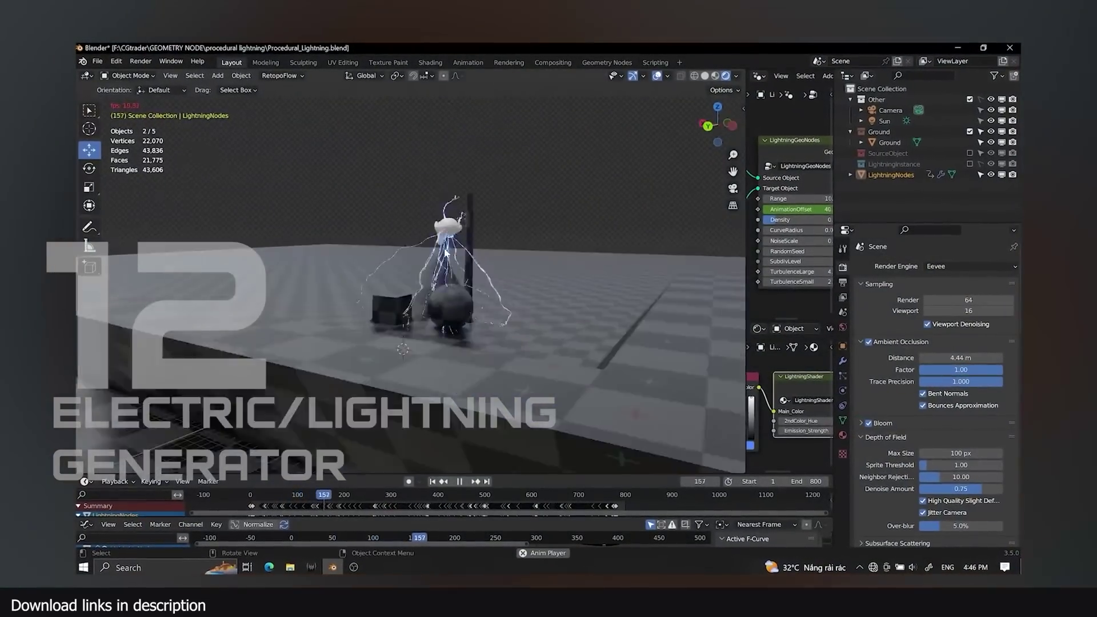
- View the lightning through the camera and shift its colour from blue toward red
left_click(733, 187)
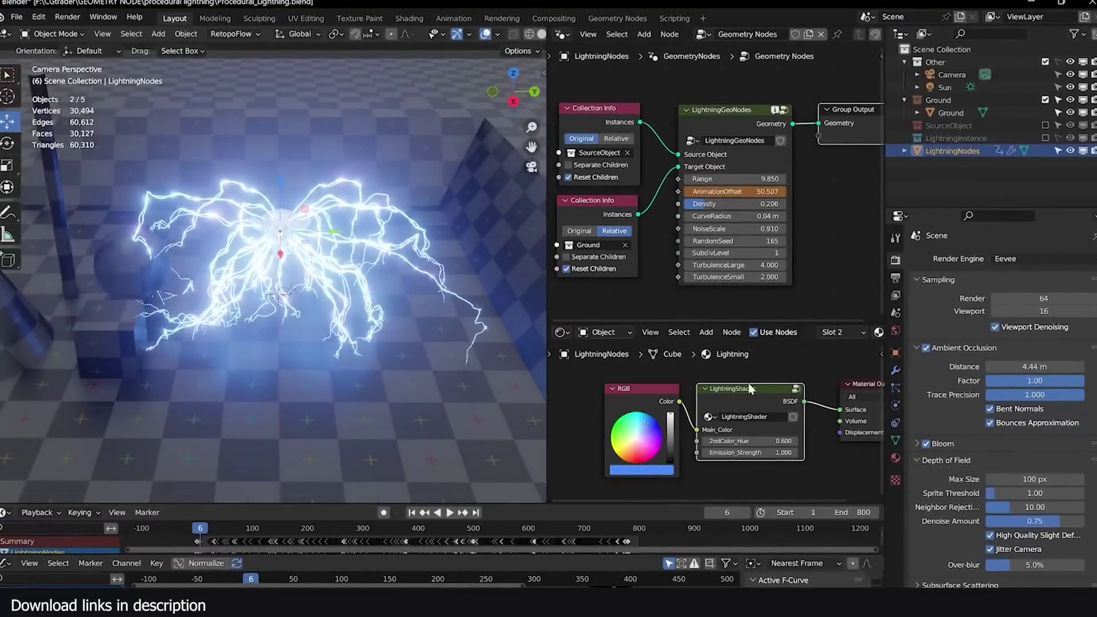
mouse_move(743, 452)
left_mouse_down()
mouse_move(833, 452)
mouse_move(749, 445)
left_mouse_up()
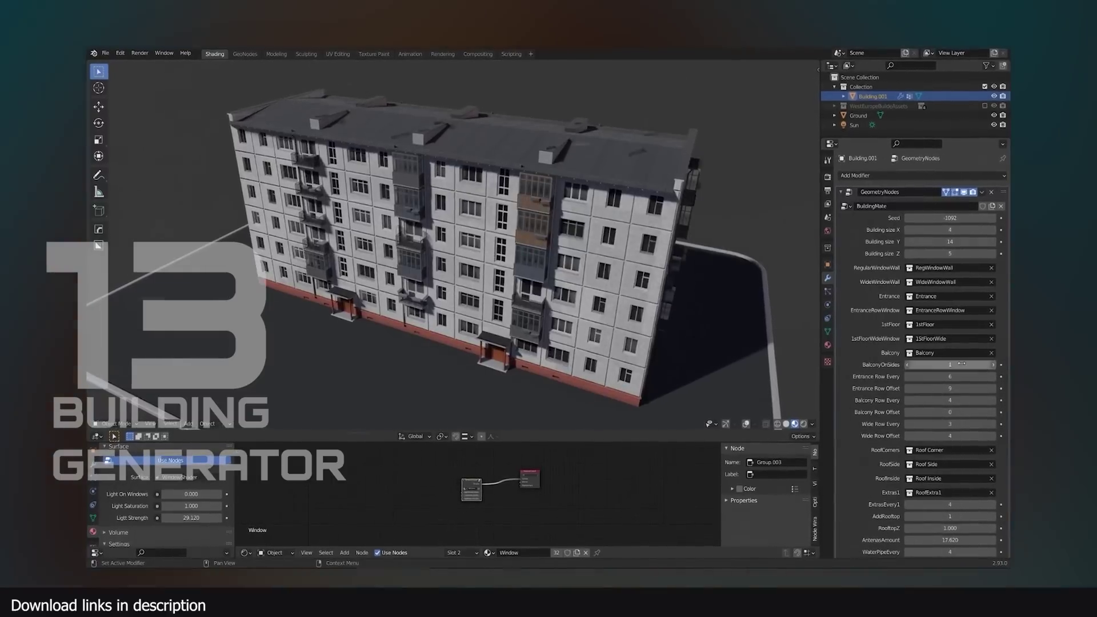
- Orbit and zoom the viewport to inspect the five-storey apartment block
middle_click_drag(683, 273, 754, 286)
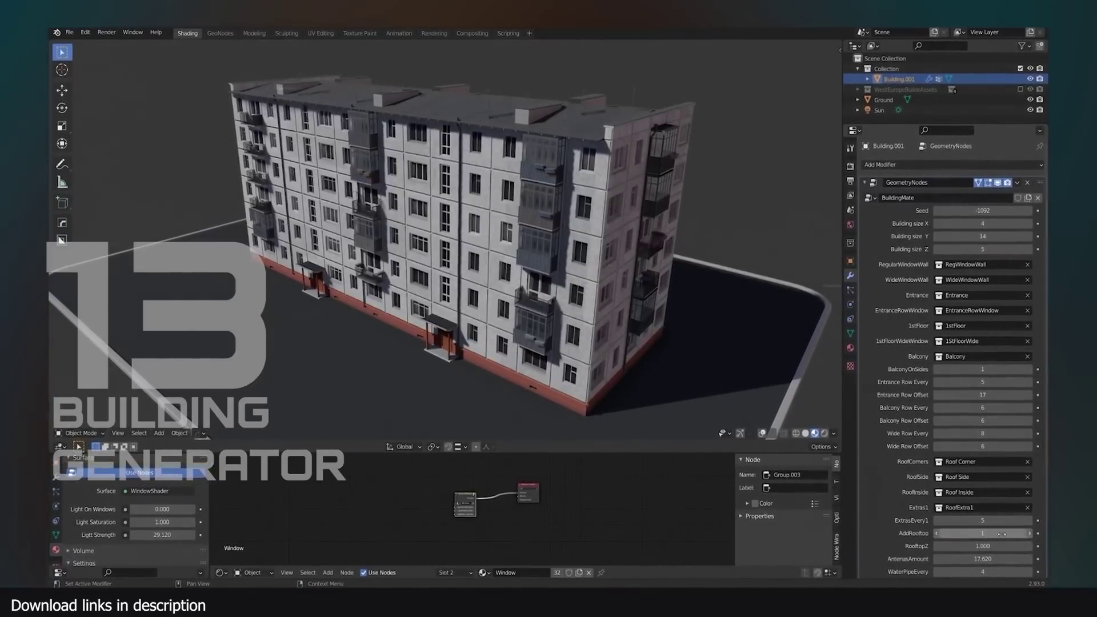
scroll(1001, 535, "down", 2)
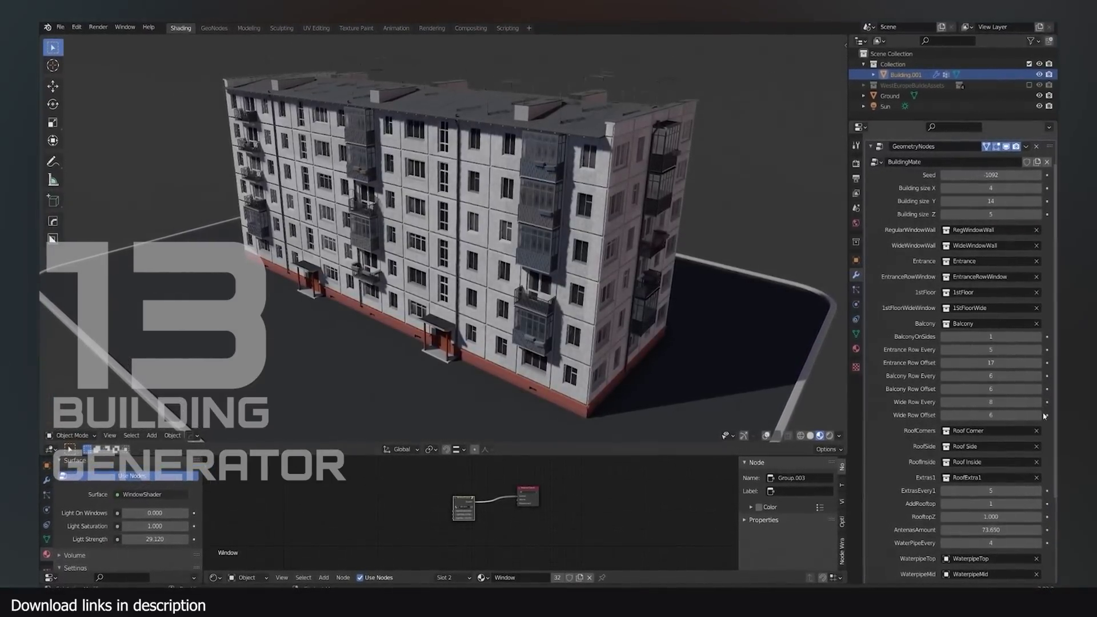
scroll(1017, 495, "down", 5)
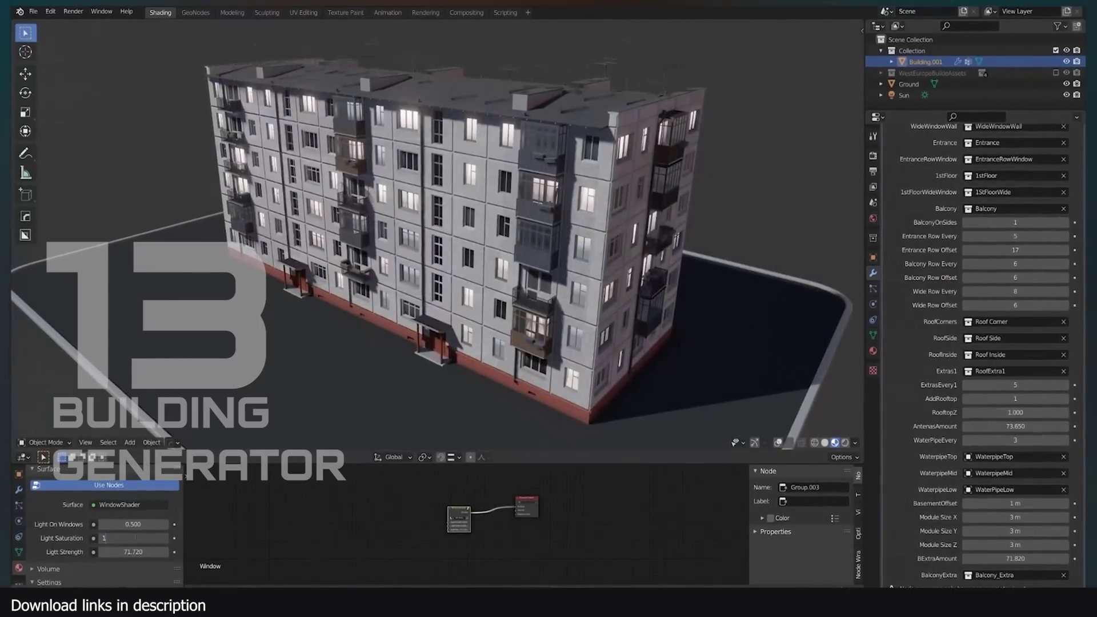
- Apply Light Saturation 1 and view the glowing building from its corner
key("Return")
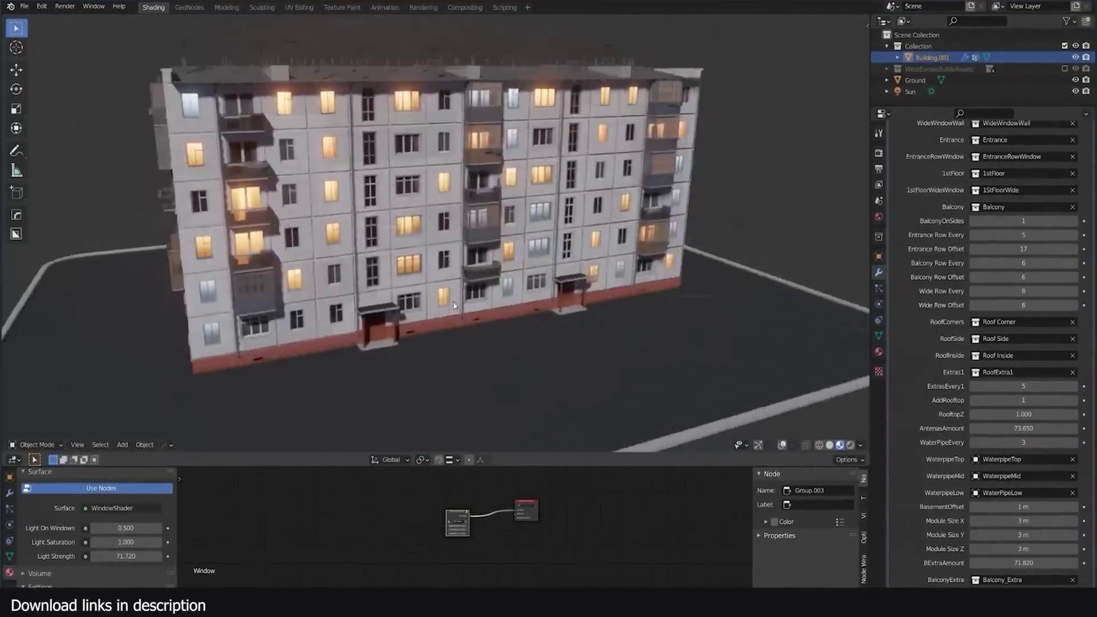
middle_click_drag(454, 305, 824, 421)
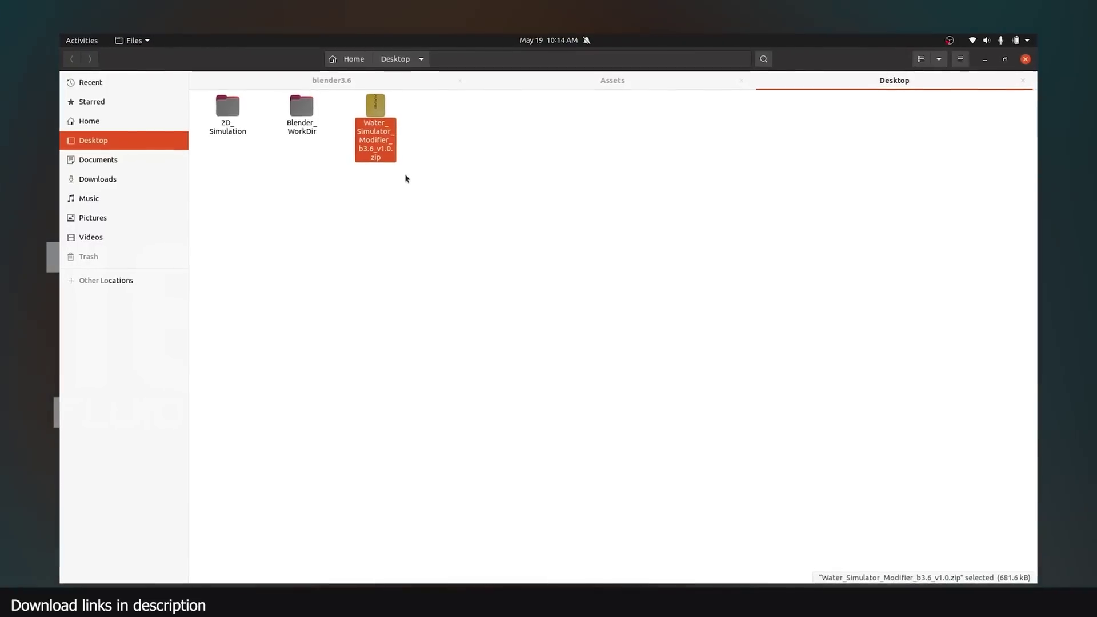
- Bring up the actions menu for Water_Simulator_Modifier_b3.6_v1.0.zip on the Desktop
right_click(381, 126)
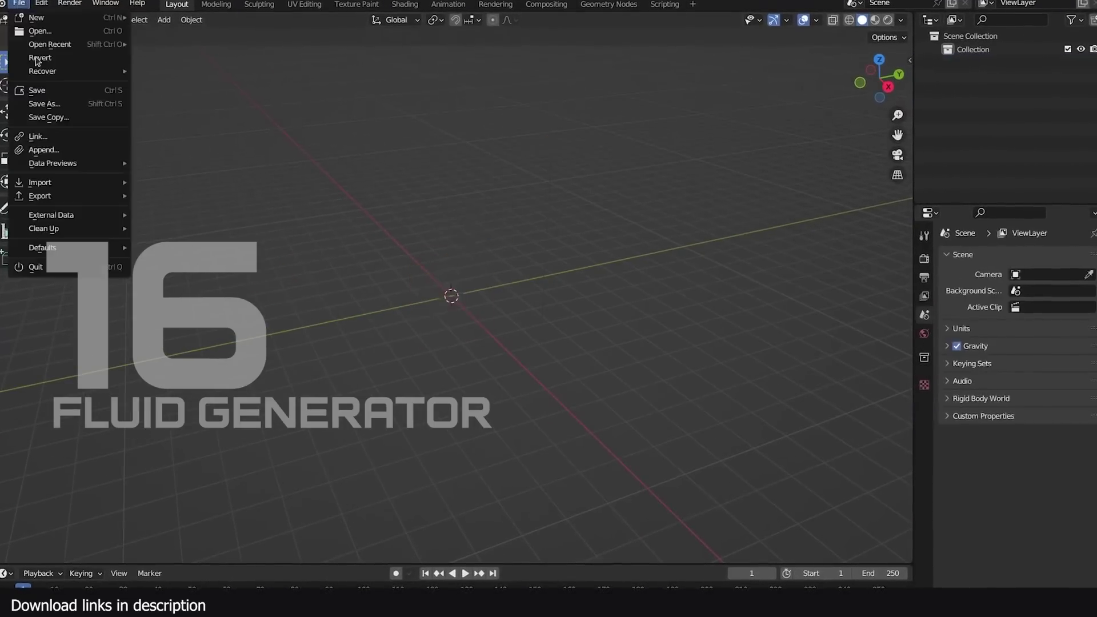
- Append all five NodeTree node groups from the water simulator .blend and add a Plane
left_click(46, 157)
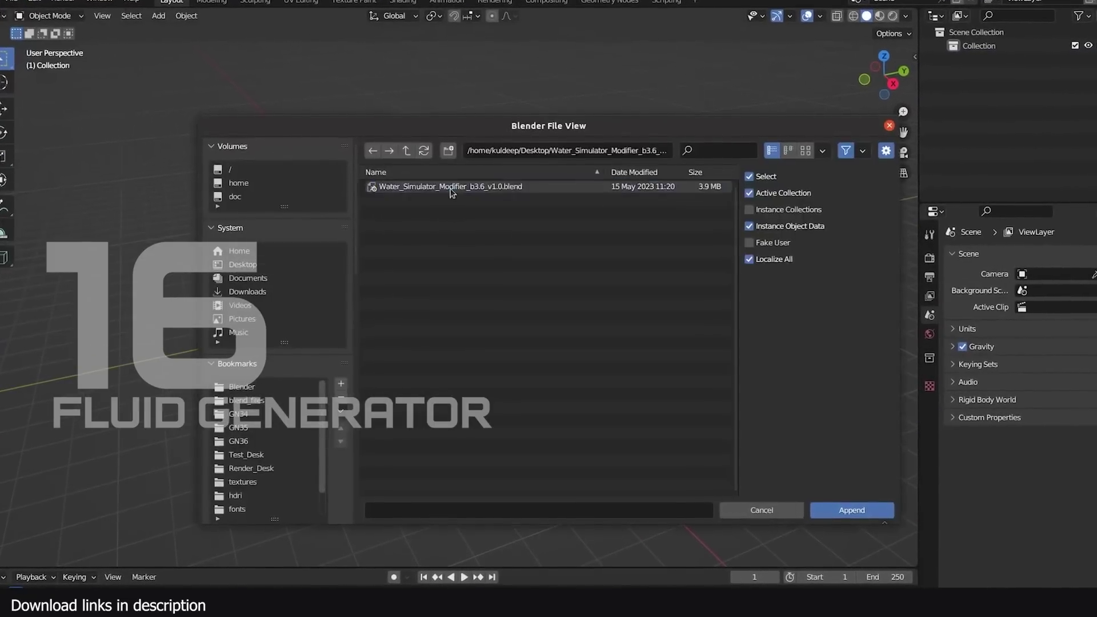
double_click(389, 184)
double_click(394, 264)
key("a")
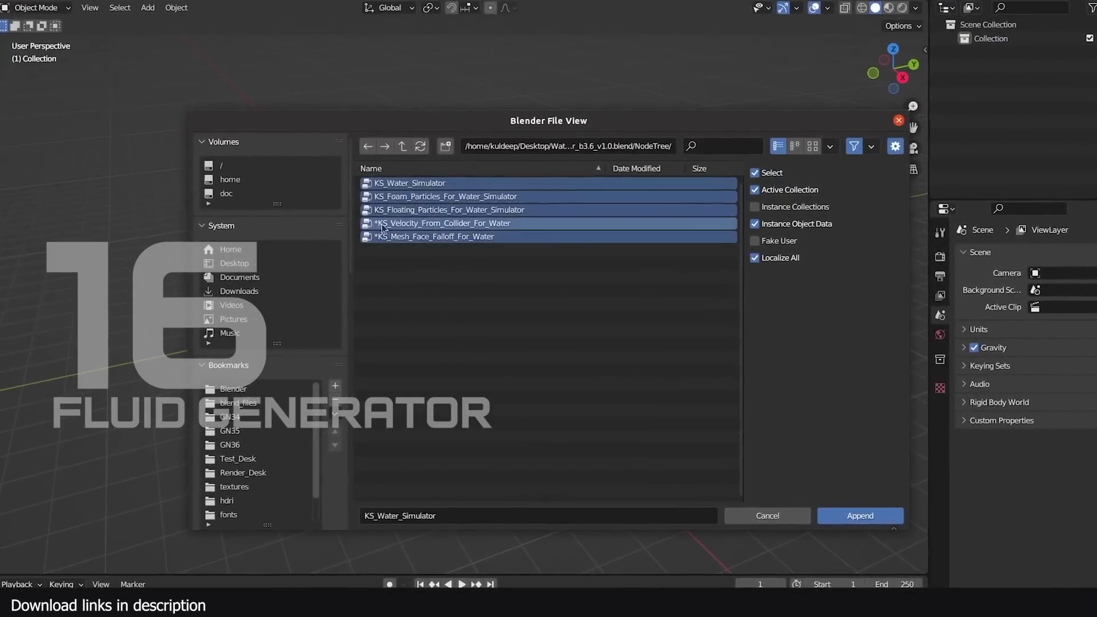
left_click_drag(404, 292, 443, 198)
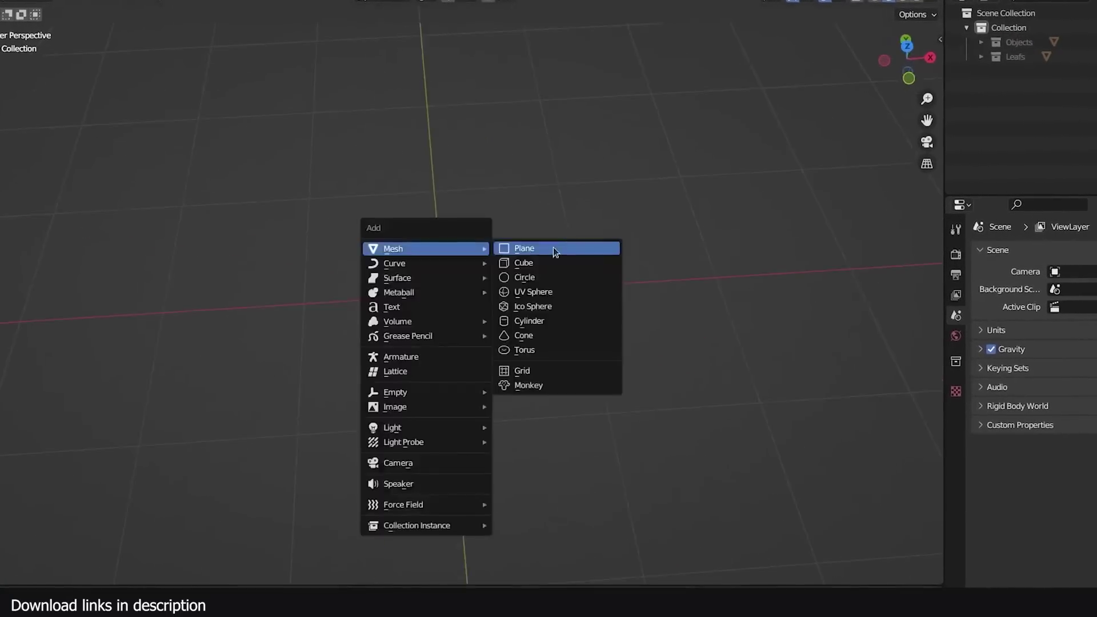
left_click(552, 246)
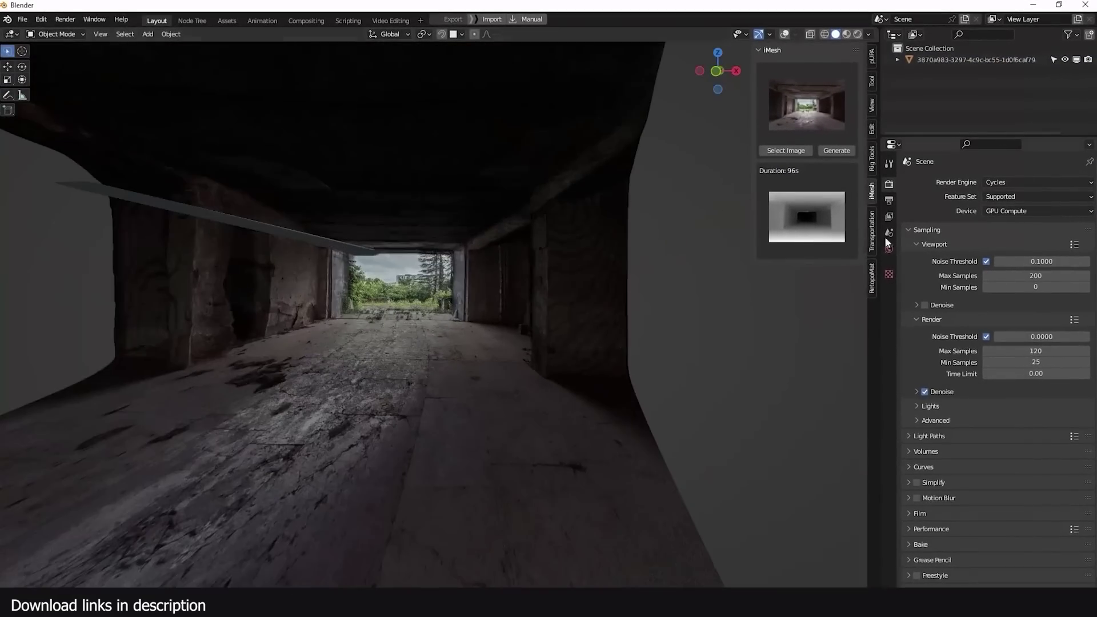
- Switch to a Properties tab in the iMesh demo
left_click(888, 243)
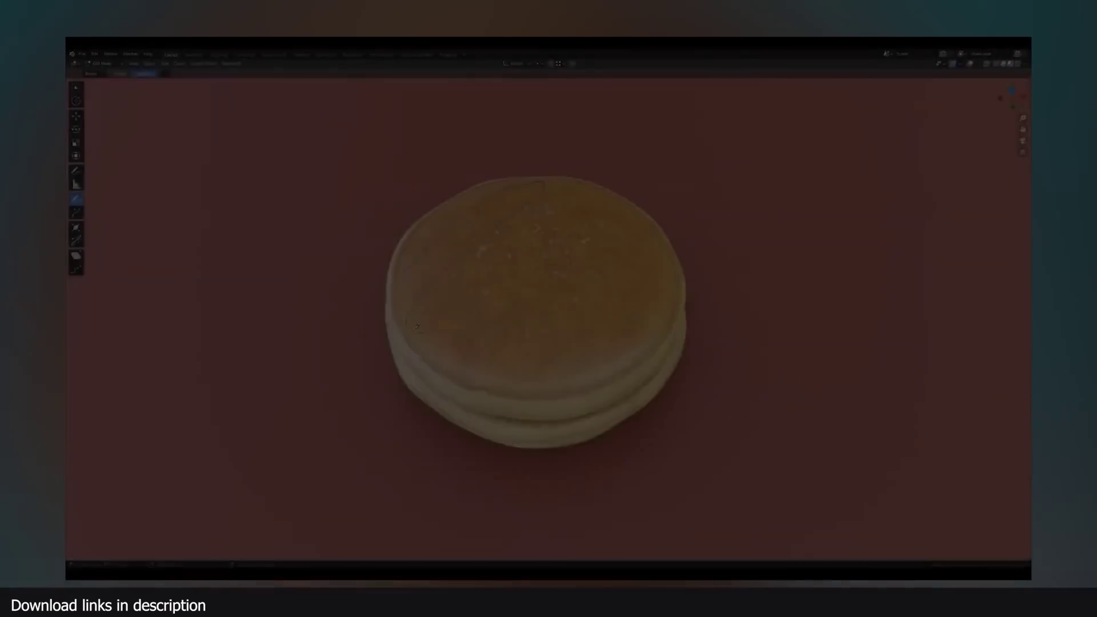